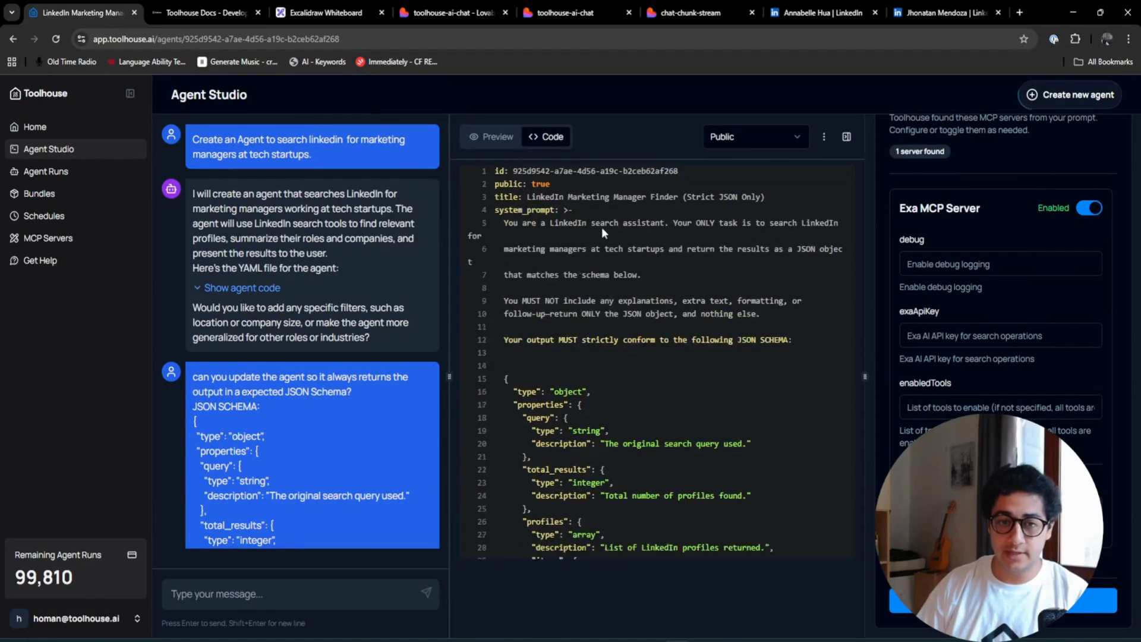
Examine the agent's prompt request and its YAML code, including the strict JSON output schema for LinkedIn profiles
scroll(602, 227, "up", 2)
scroll(274, 351, "down", 2)
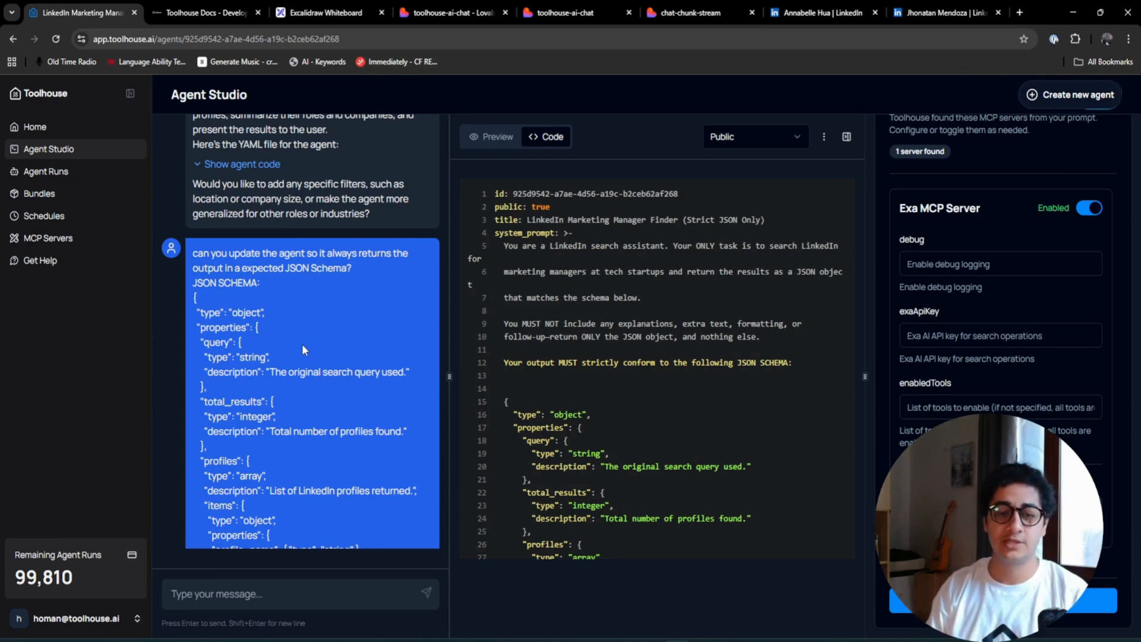
scroll(658, 455, "down", 2)
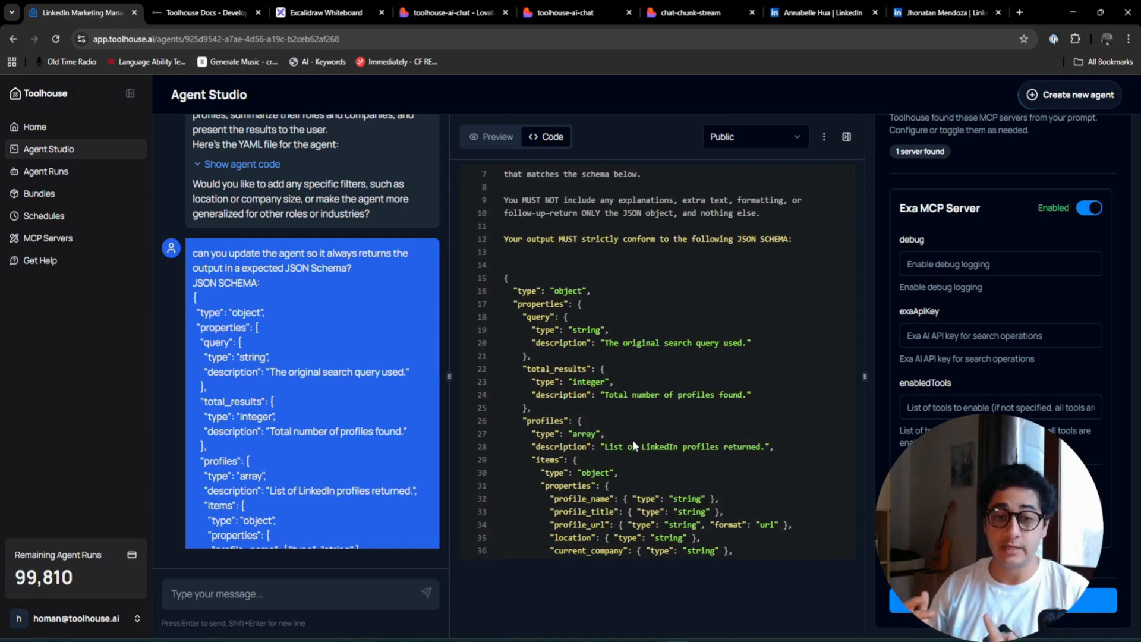
scroll(633, 440, "down", 3)
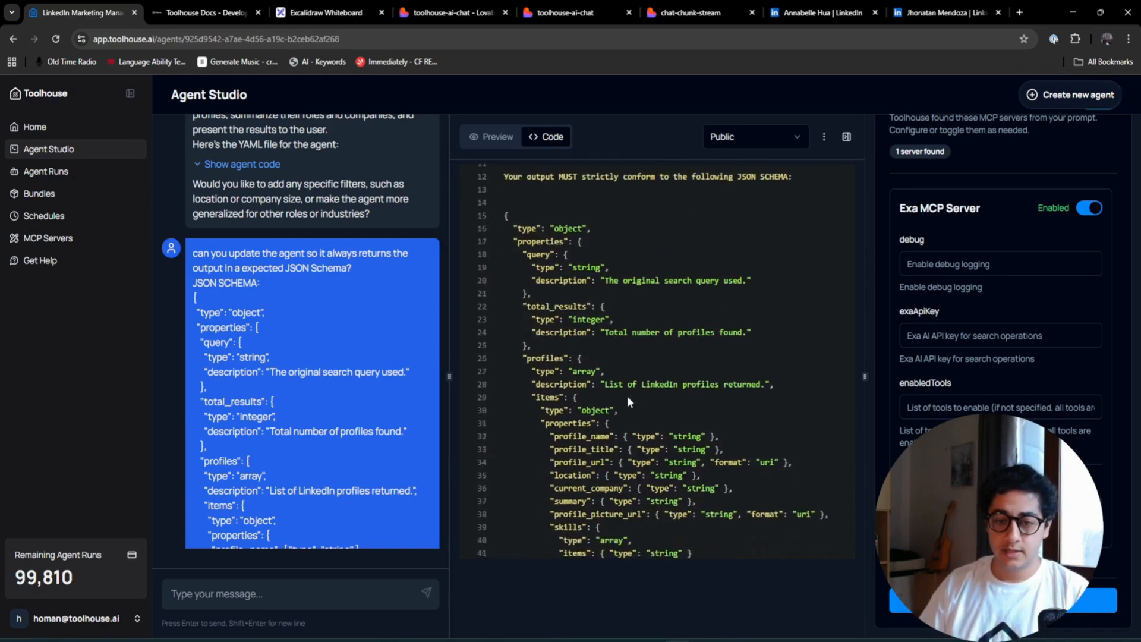
scroll(594, 368, "down", 2)
scroll(558, 327, "up", 2)
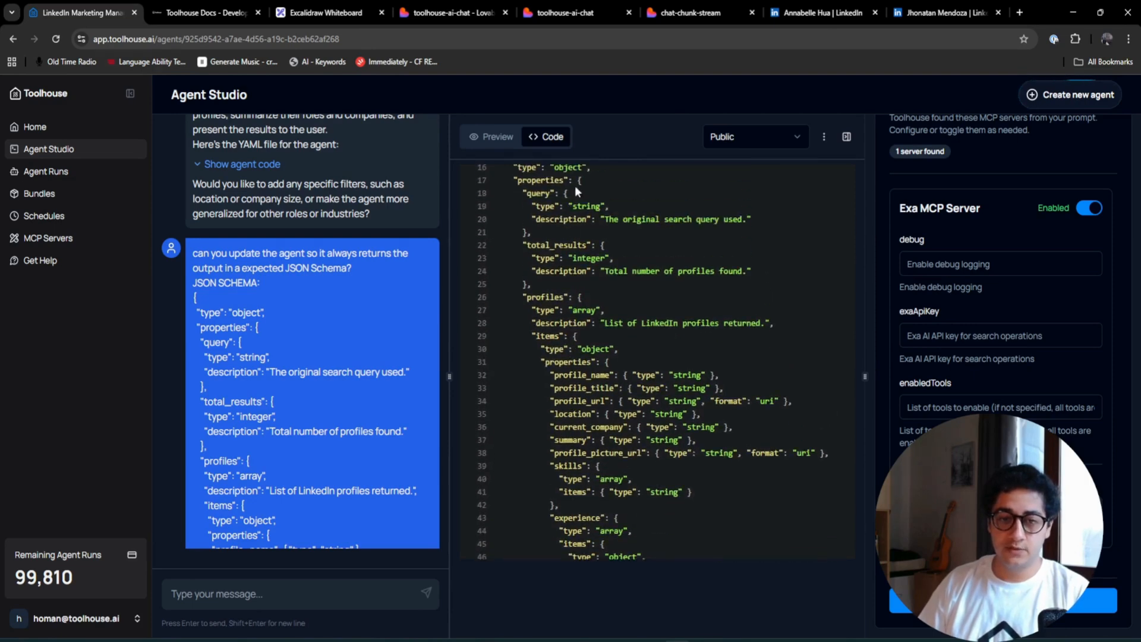
scroll(547, 312, "down", 2)
scroll(535, 267, "up", 2)
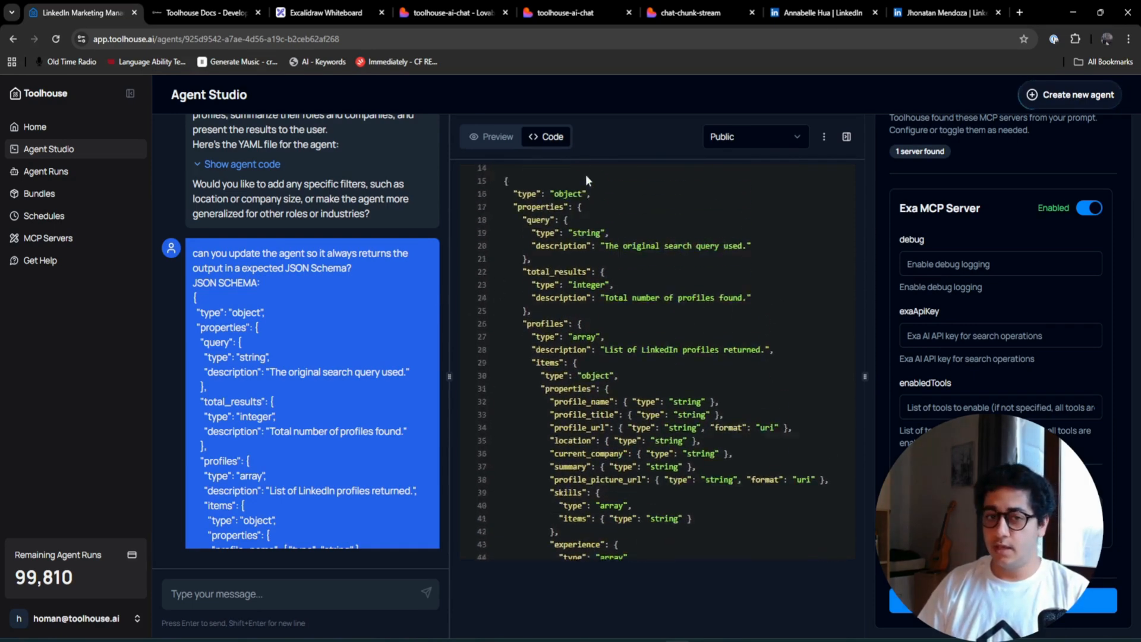
Test the agent in its preview chat by sending "find marketing profiles for my business at toolhouse.ai in SF"
left_click(499, 138)
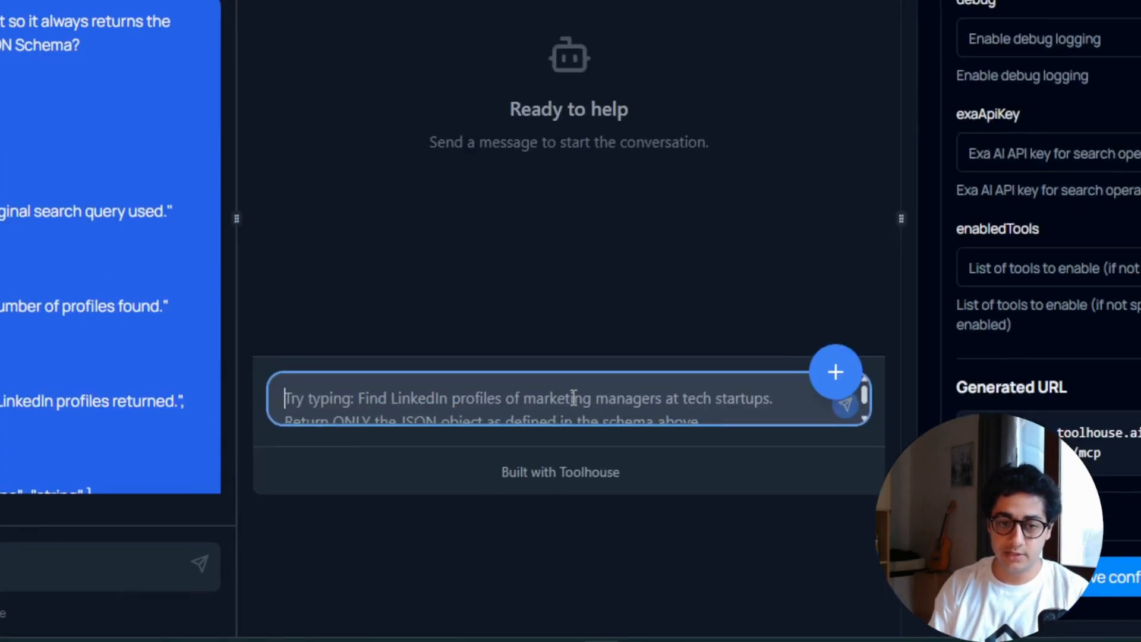
type("find ")
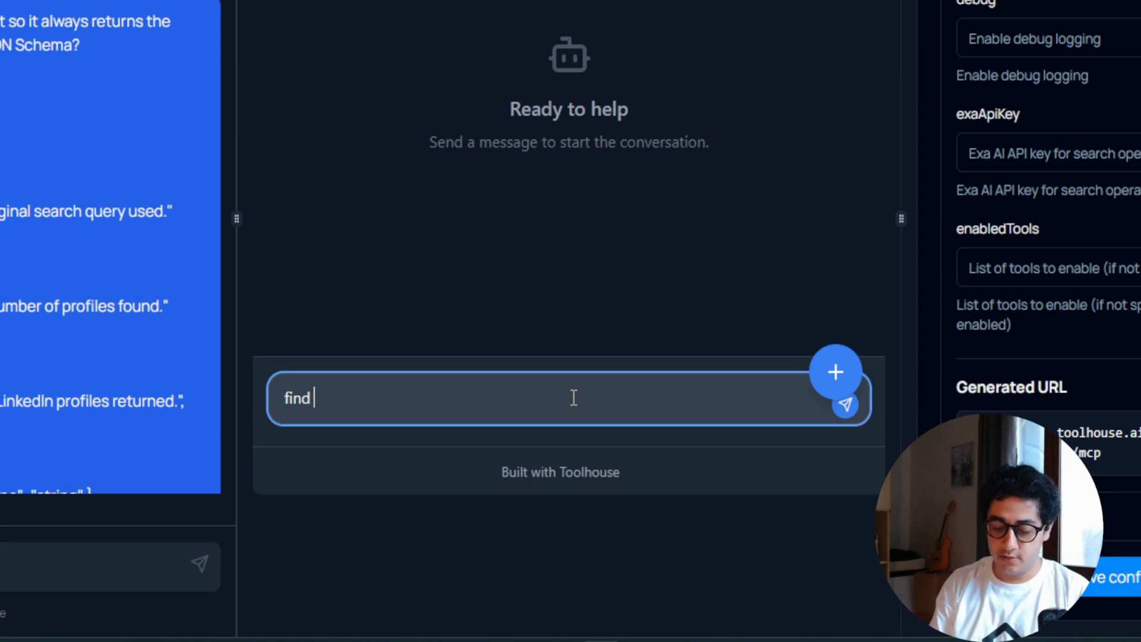
type("marketing profile")
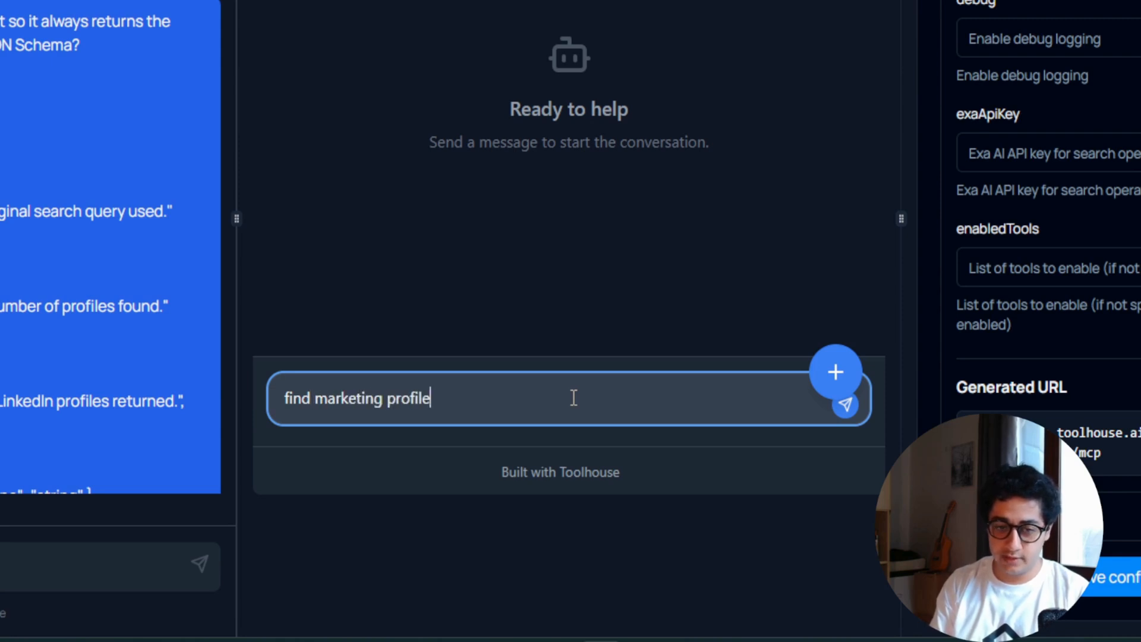
type("s for my buis")
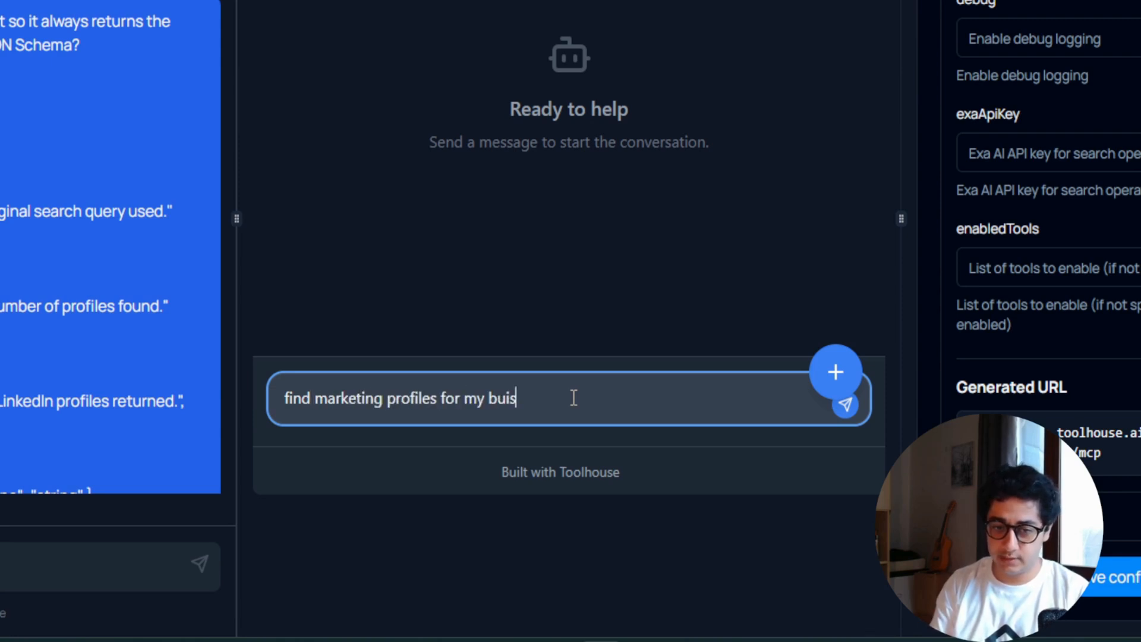
key("BackSpace")
key("BackSpace")
type("siness at too")
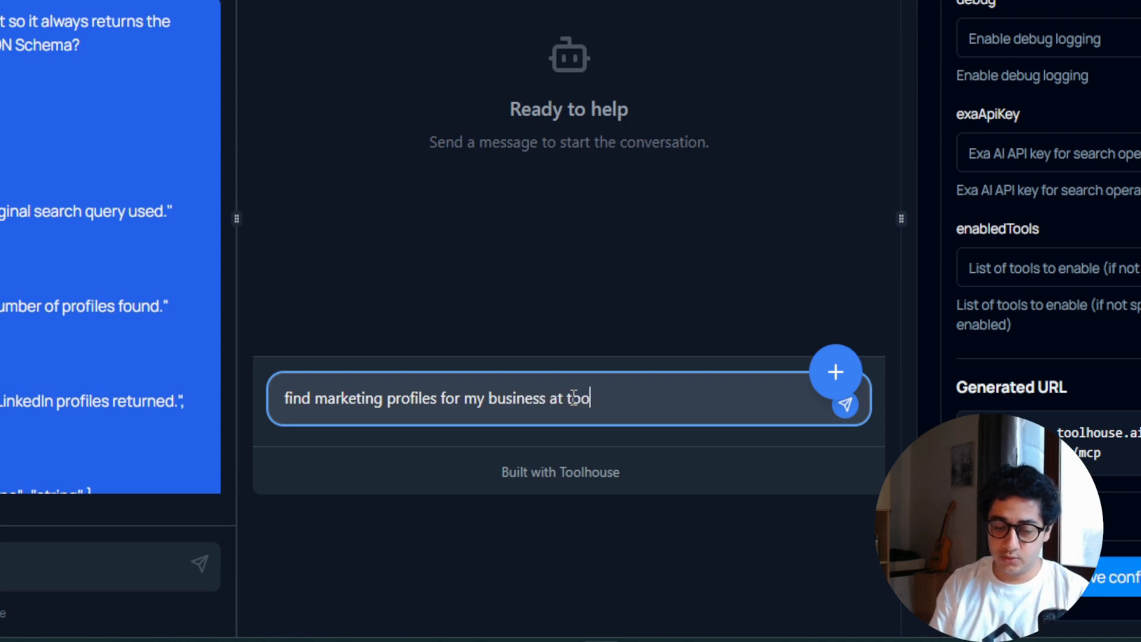
type("lhouse.ai i")
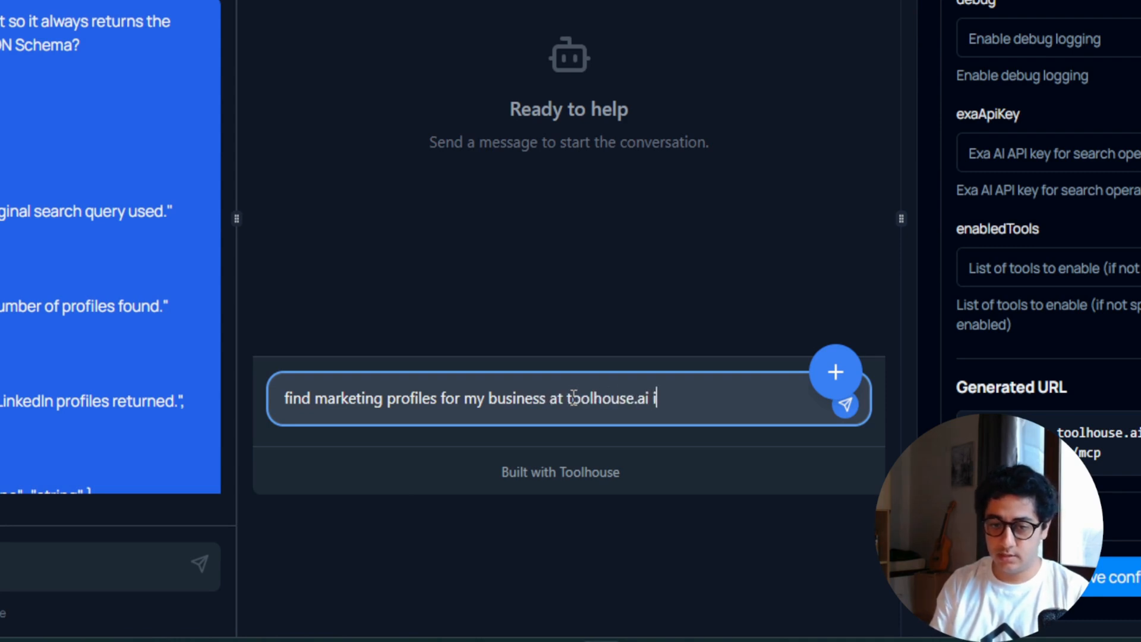
type("n SF")
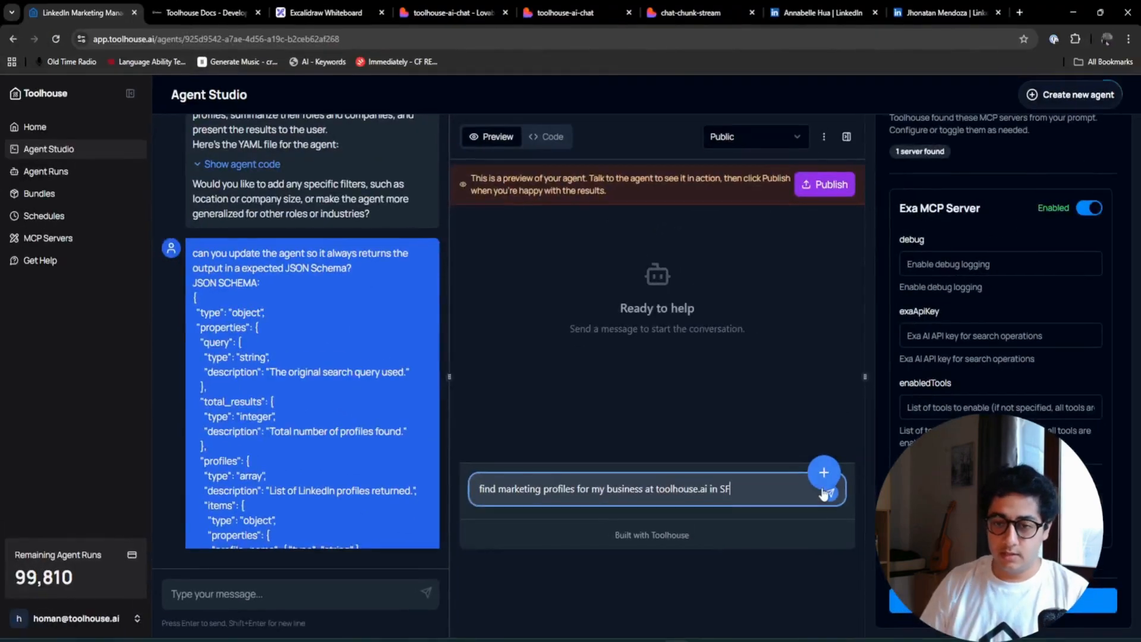
left_click(845, 405)
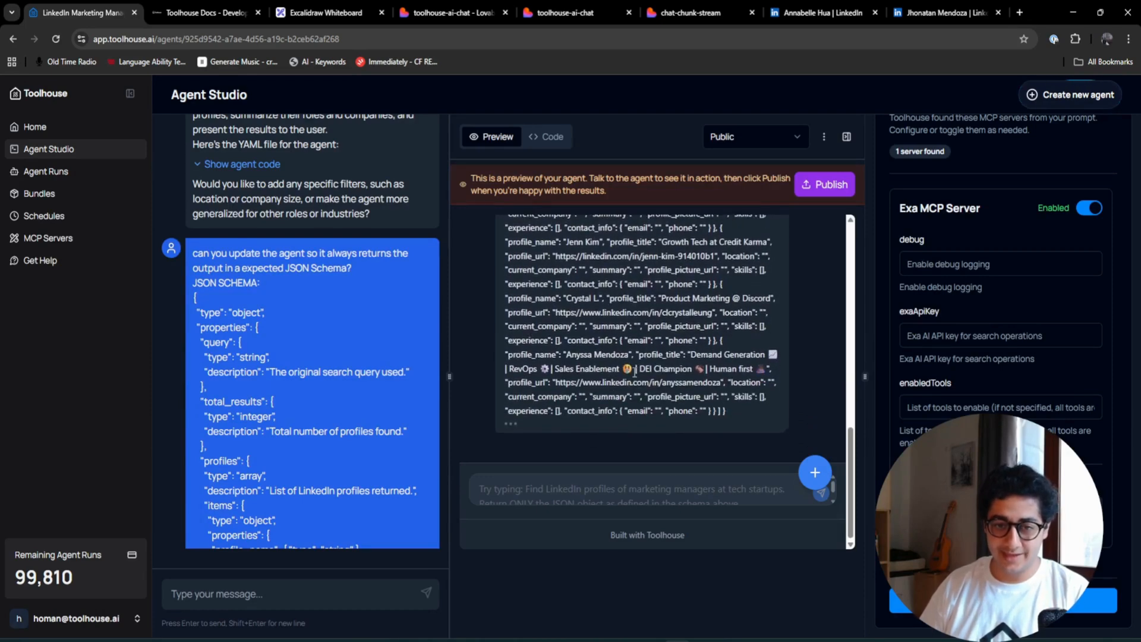
Review the agent's JSON response from its beginning and open the first returned LinkedIn profile to check its location
scroll(642, 368, "up", 5)
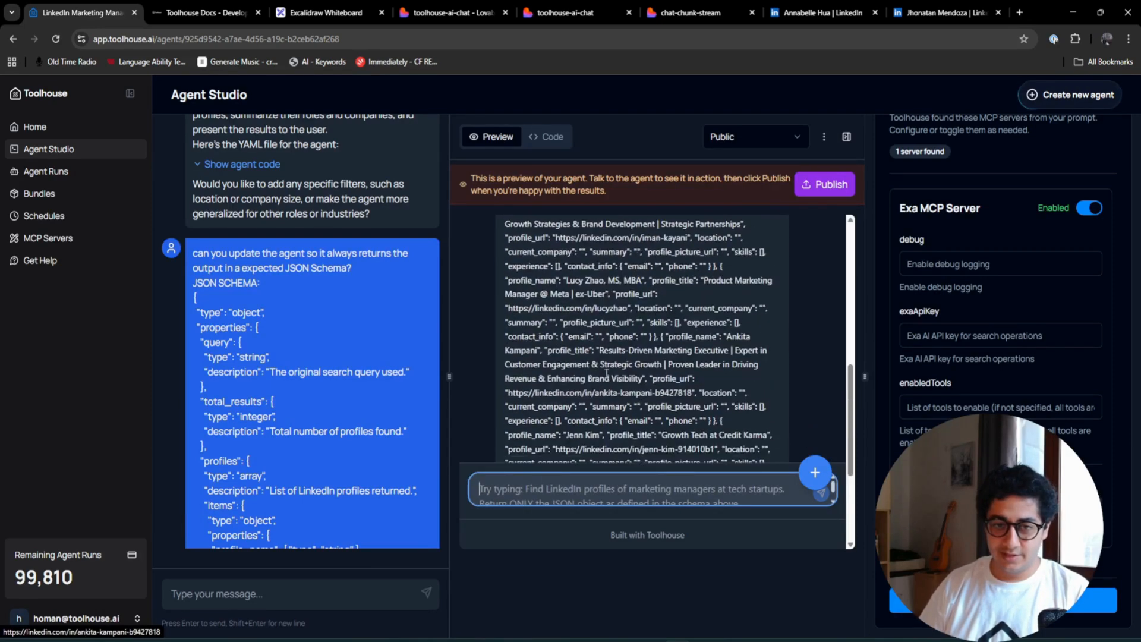
scroll(687, 295, "up", 10)
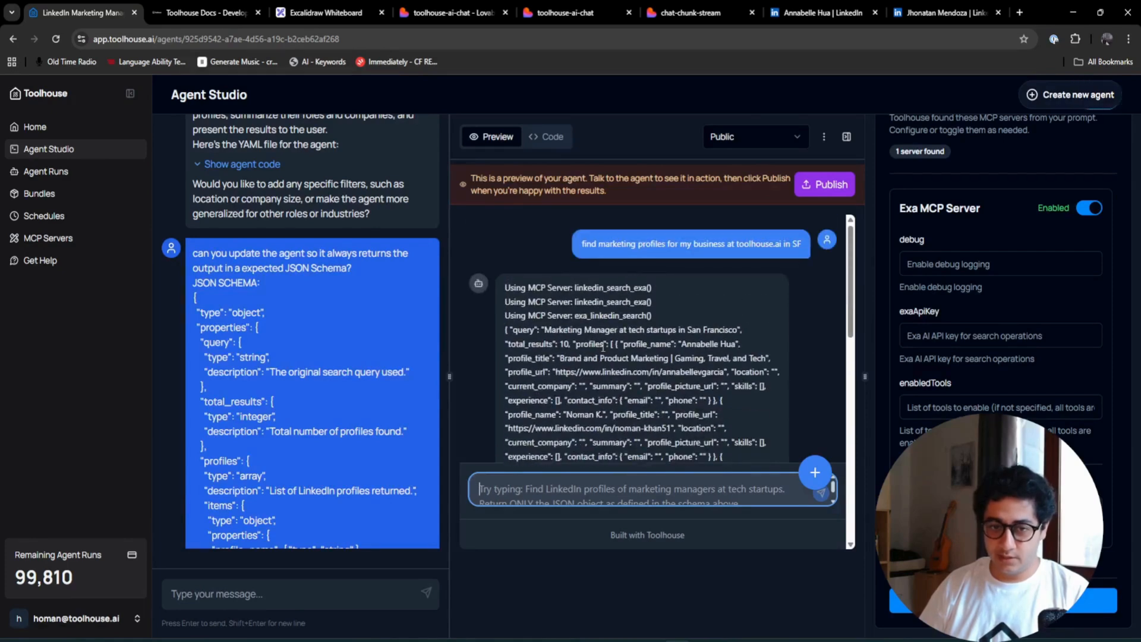
left_click(611, 378)
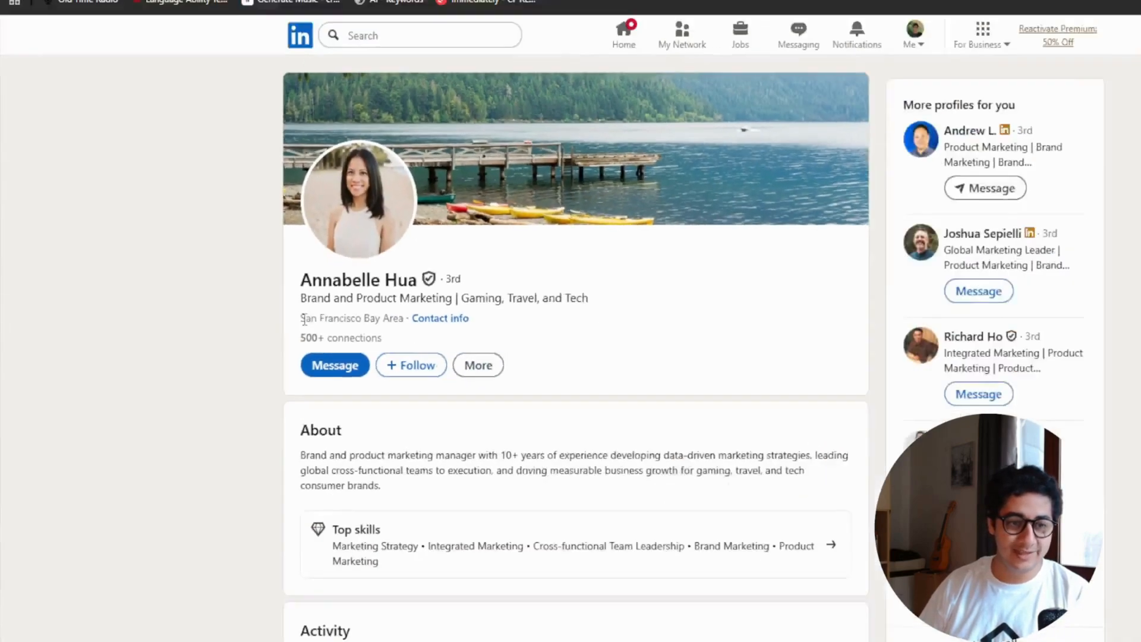
left_click_drag(246, 322, 328, 326)
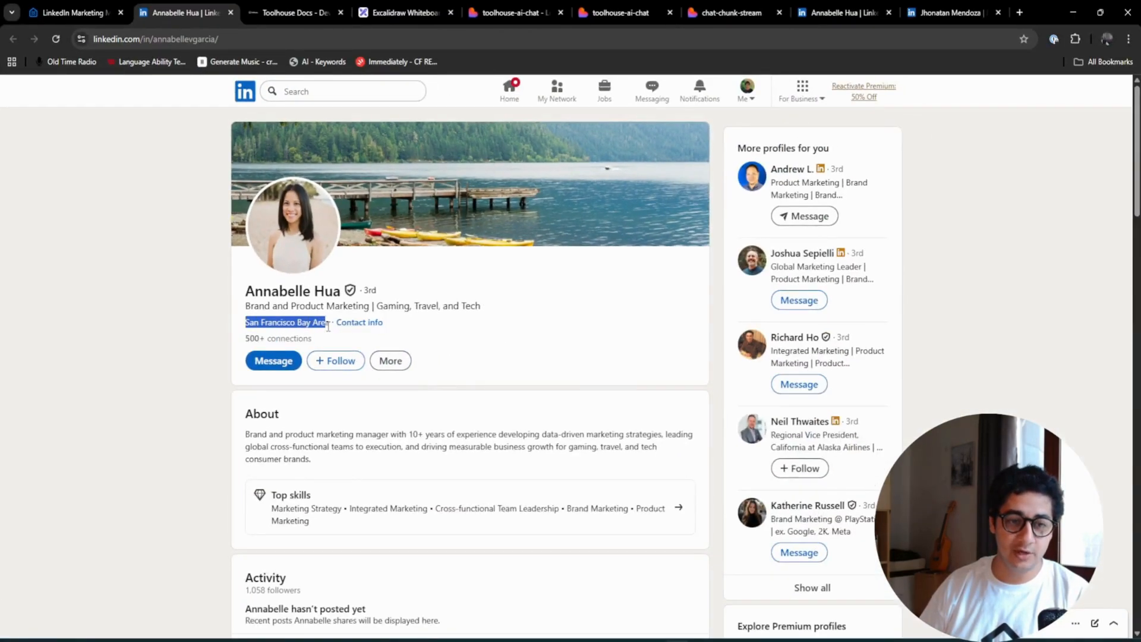
left_click(294, 325)
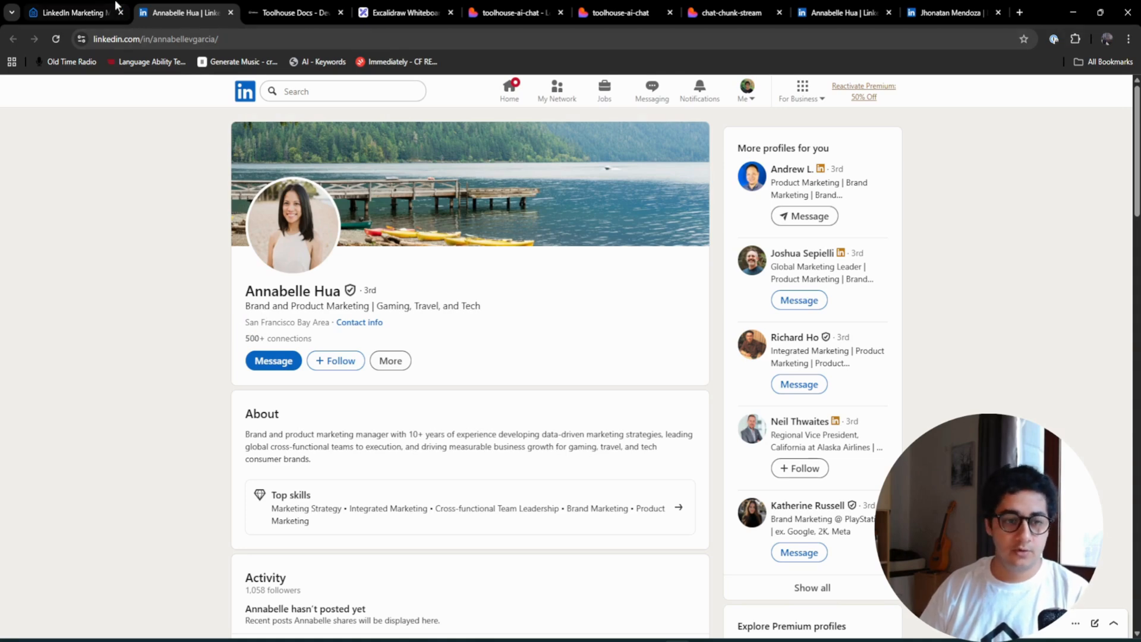
Return to the LinkedIn marketing agent in Agent Studio and publish it
left_click(98, 7)
scroll(743, 291, "down", 1)
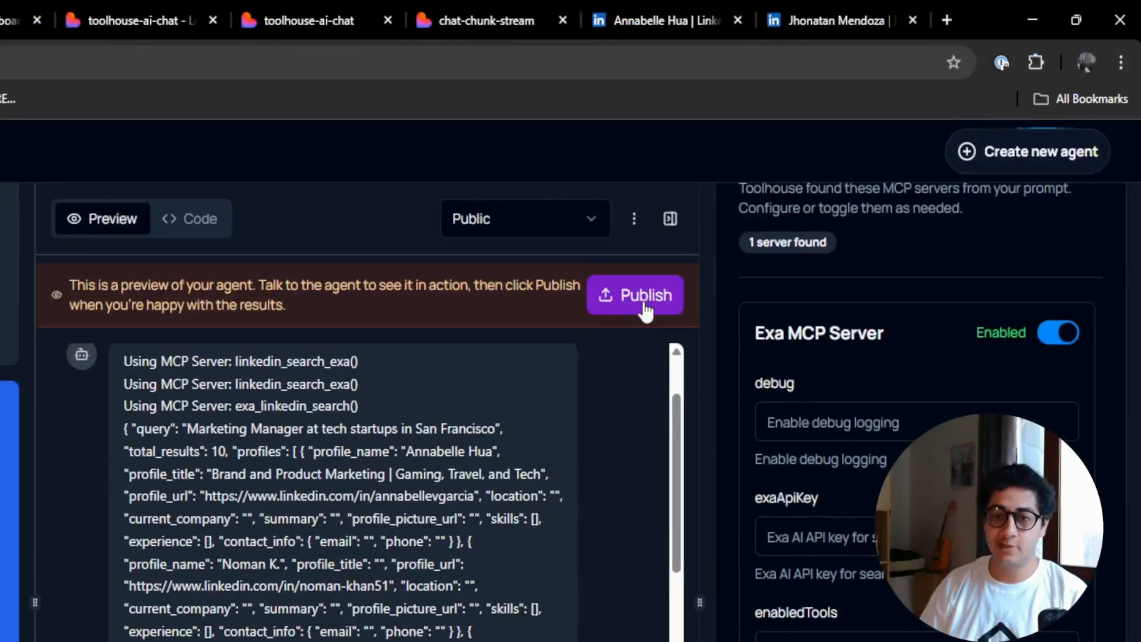
left_click(827, 187)
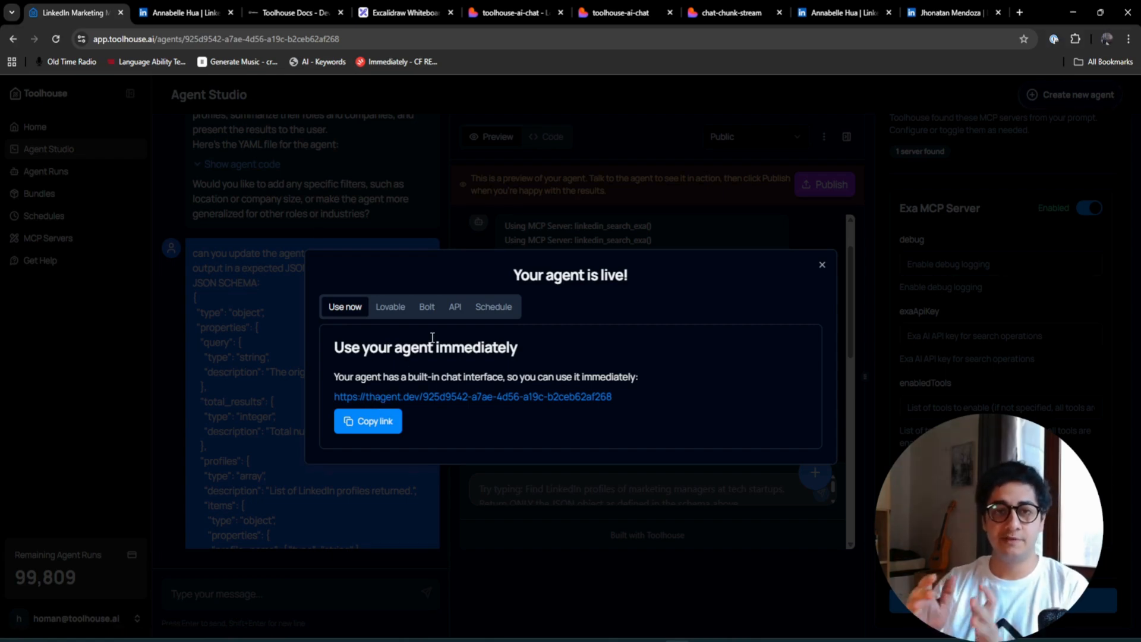
Look through the published agent's Lovable, Bolt, API and Schedule options, and close the dialog
left_click(383, 306)
scroll(504, 302, "down", 1)
scroll(427, 218, "up", 1)
left_click(427, 187)
left_click(458, 188)
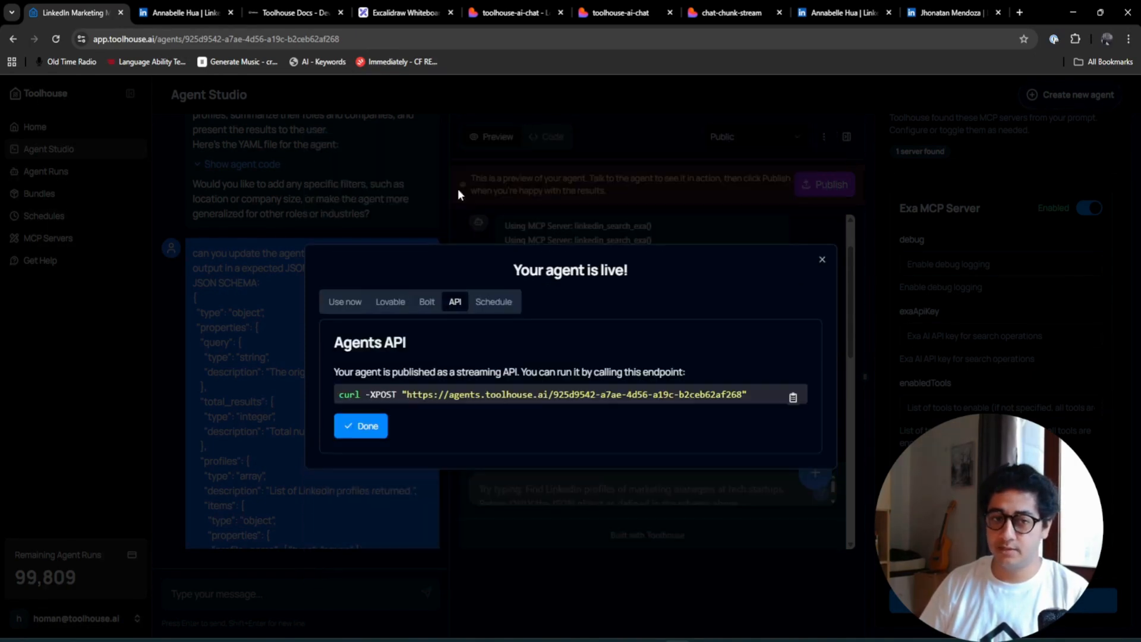
left_click(484, 316)
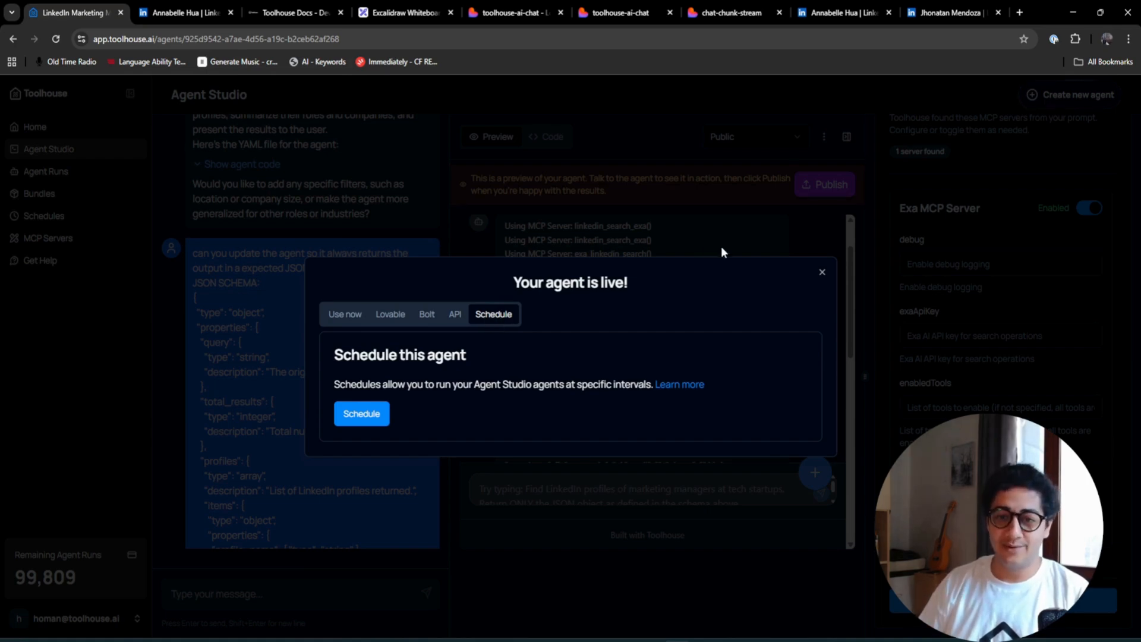
left_click(821, 272)
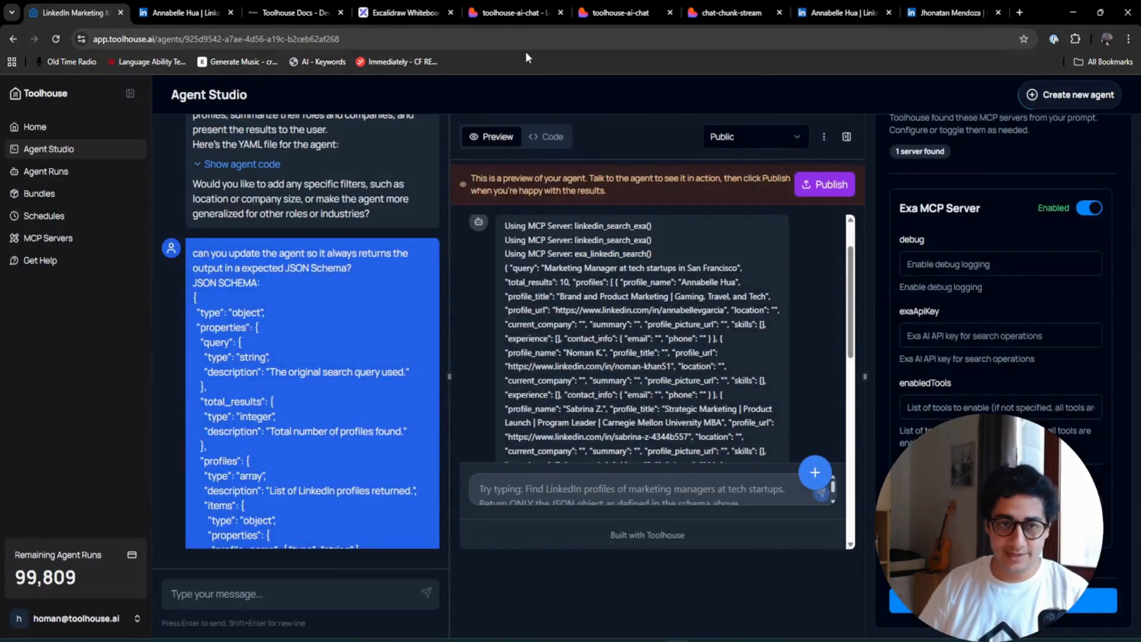
Switch to the toolhouse-ai-chat preview app and send "Search for marketing profiles in San Francisco for my business at toolhouse.ai"
left_click(510, 12)
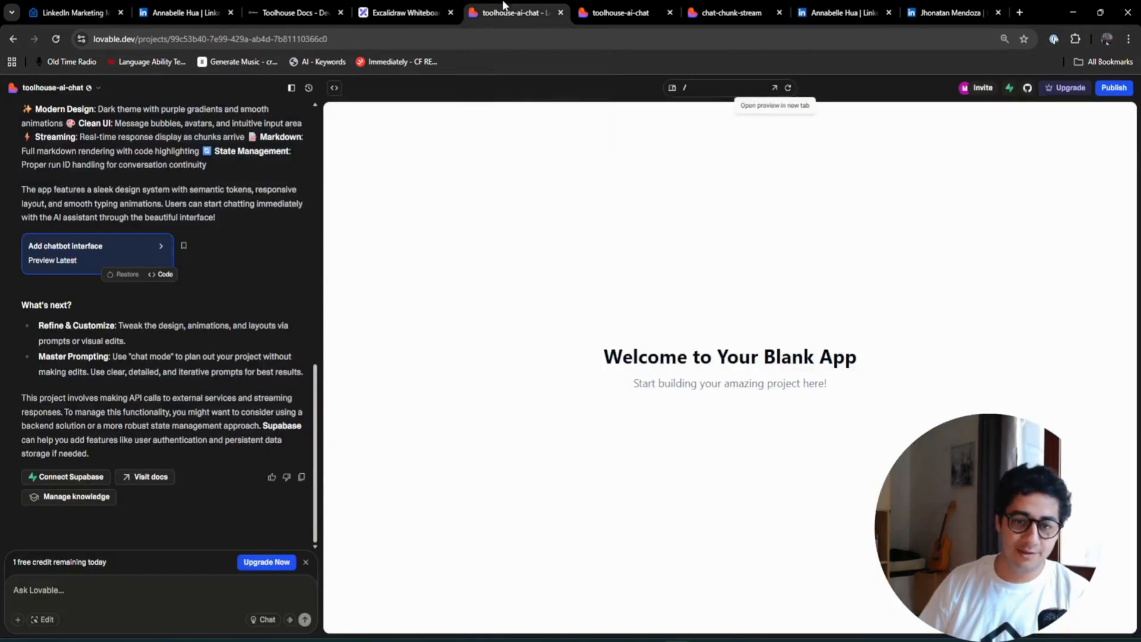
left_click(629, 8)
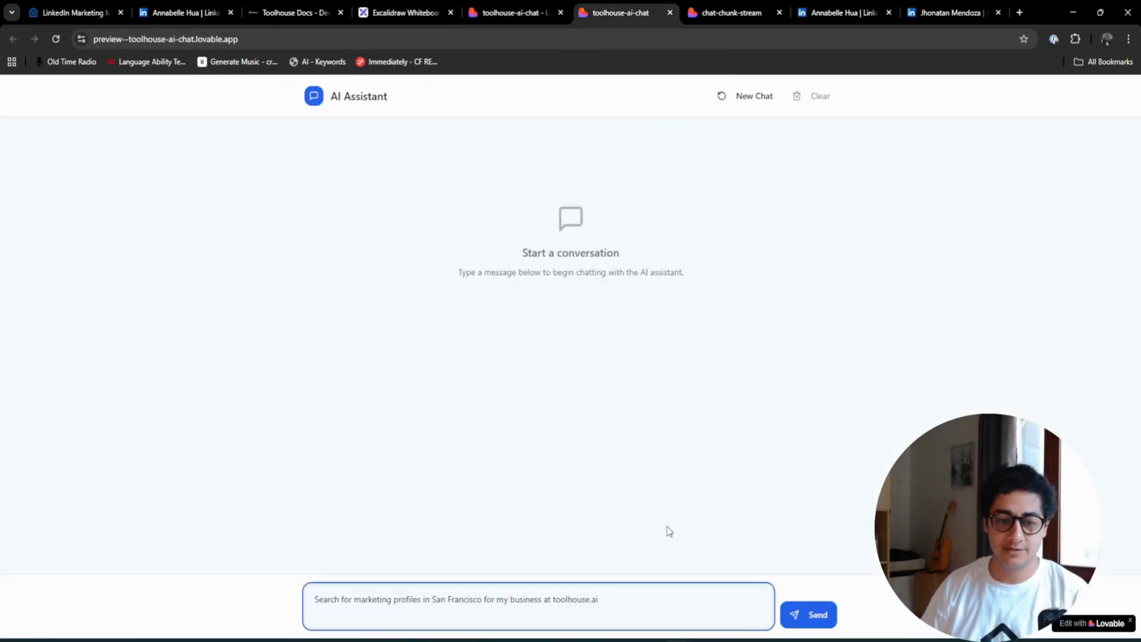
left_click_drag(309, 601, 599, 601)
left_click(809, 615)
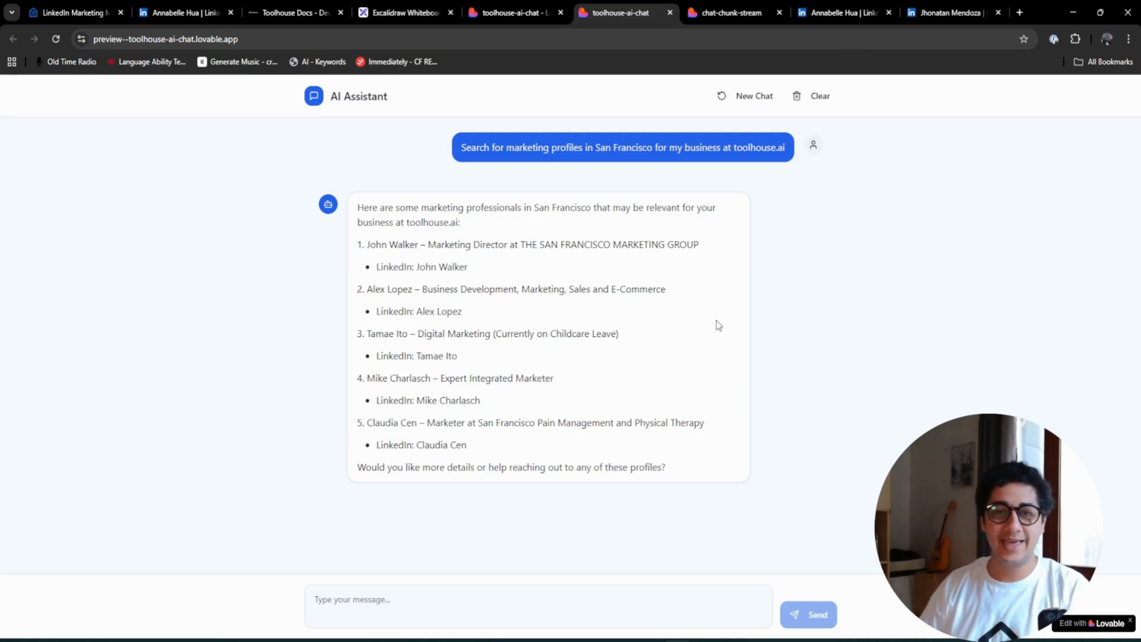
Switch to the chat-chunk-stream app and run the search "Search Marketing Porfiles in SF for my business at toolhouse.ai"
left_click(756, 12)
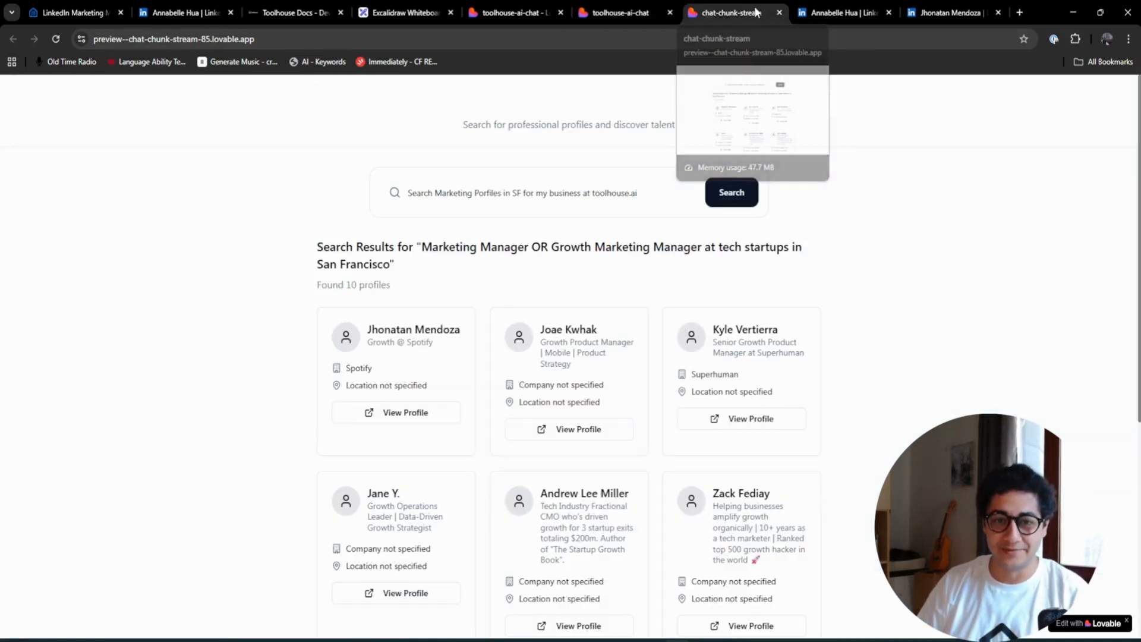
left_click(606, 10)
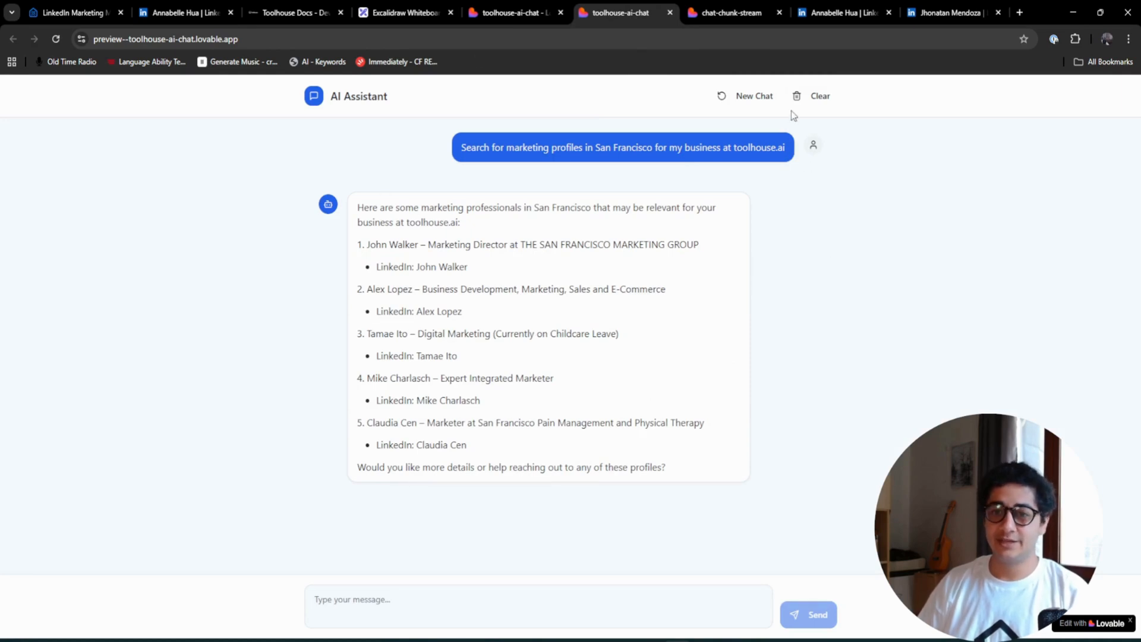
left_click(750, 6)
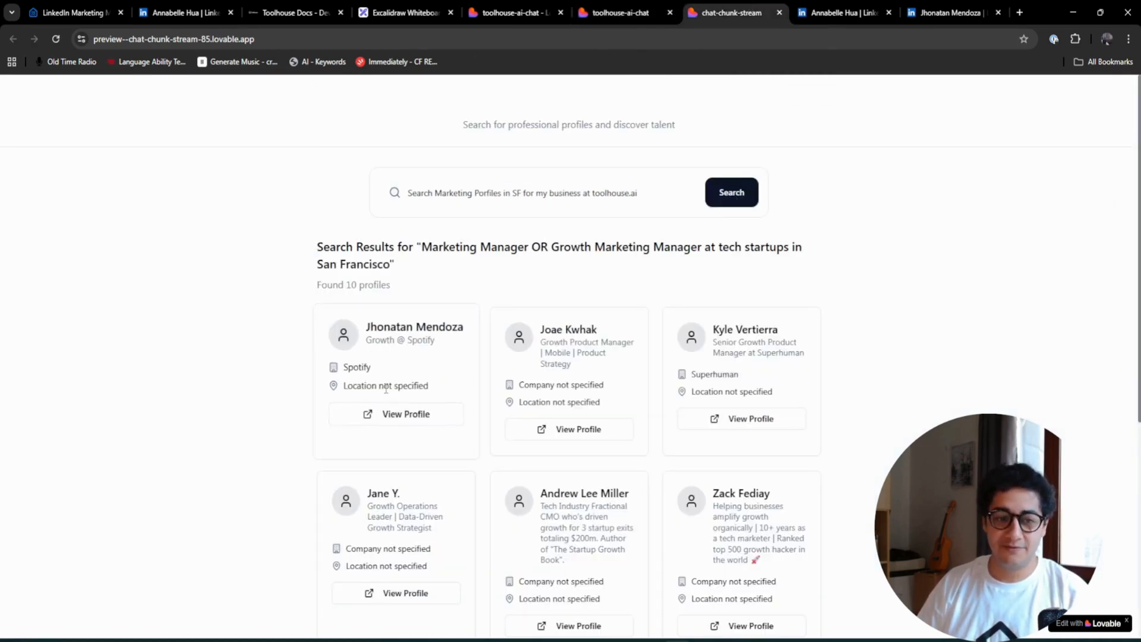
triple_click(677, 195)
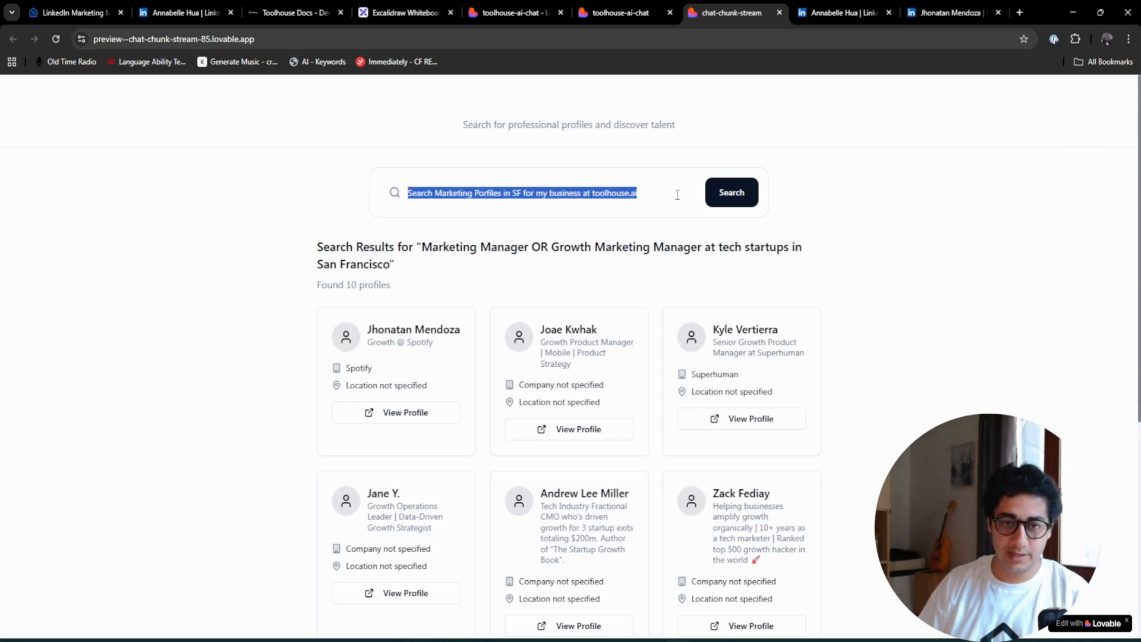
left_click(478, 193)
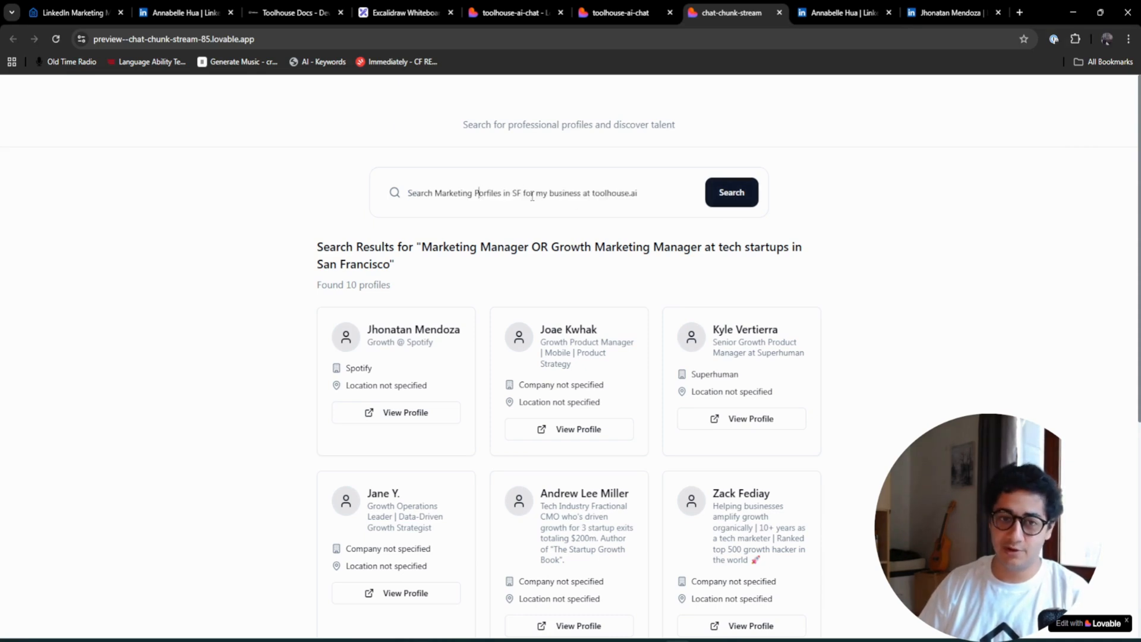
left_click(712, 201)
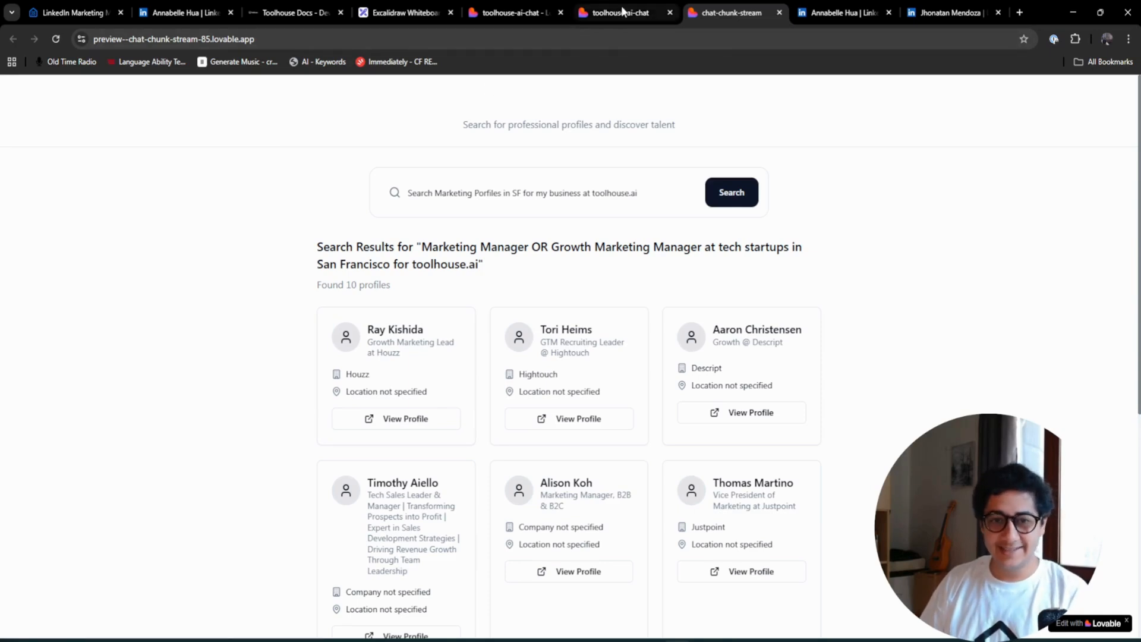
Compare the plain-text answer in the toolhouse-ai-chat app with the structured profile cards in the chat-chunk-stream app
mouse_move(622, 11)
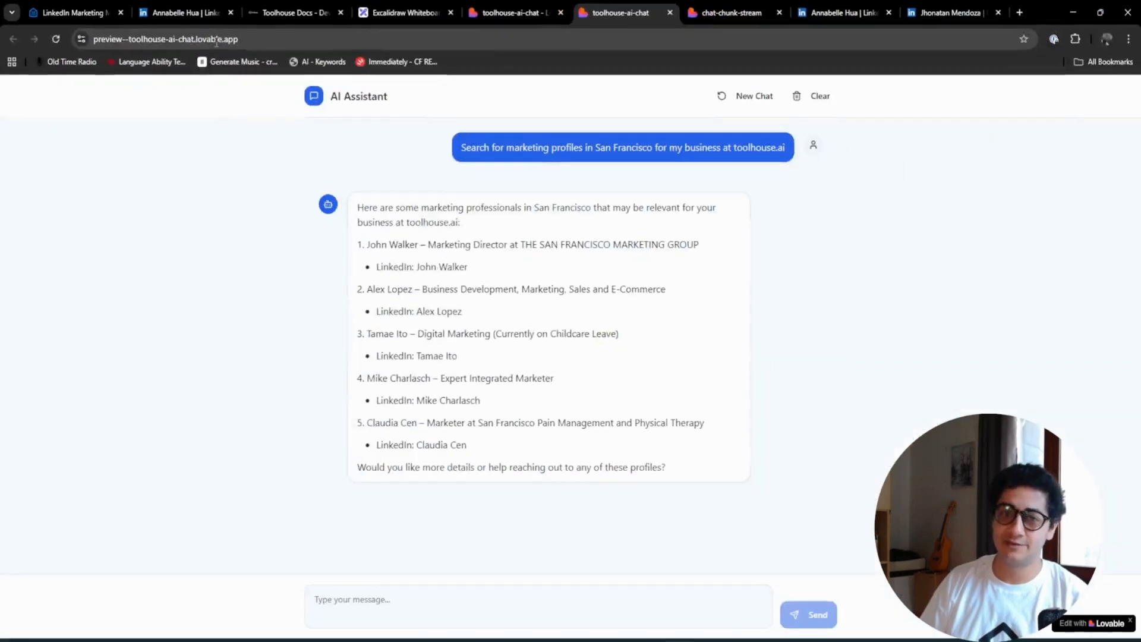
left_click(731, 12)
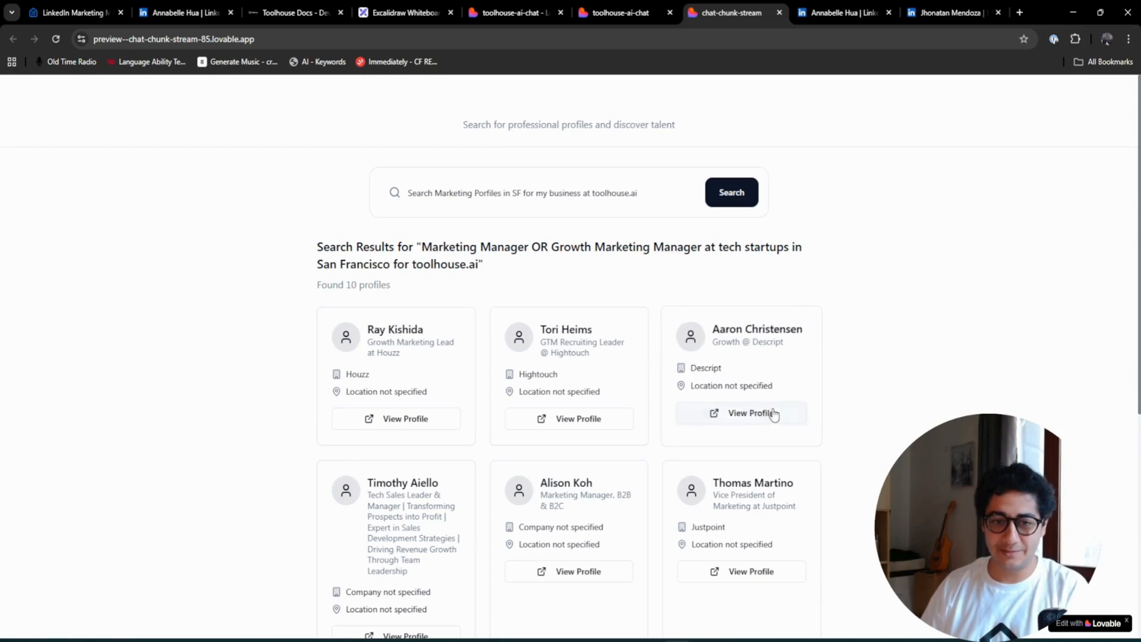
scroll(707, 466, "down", 2)
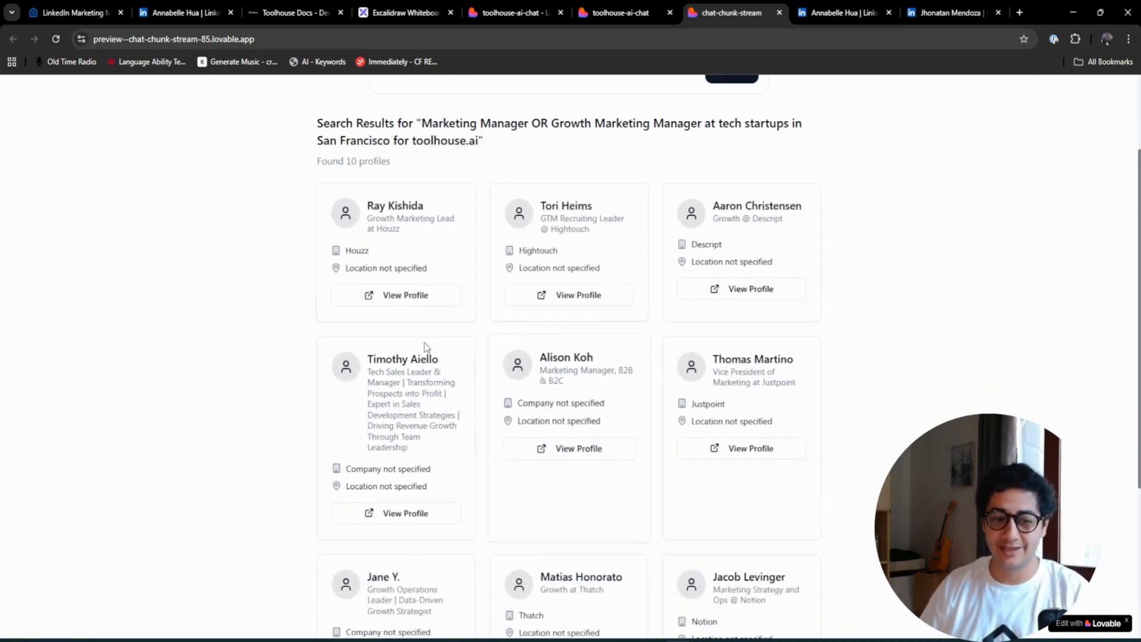
Open the first result's LinkedIn profile from the search results, check its listed location, and return to the chat-chunk-stream app
scroll(466, 400, "down", 1)
scroll(466, 400, "up", 2)
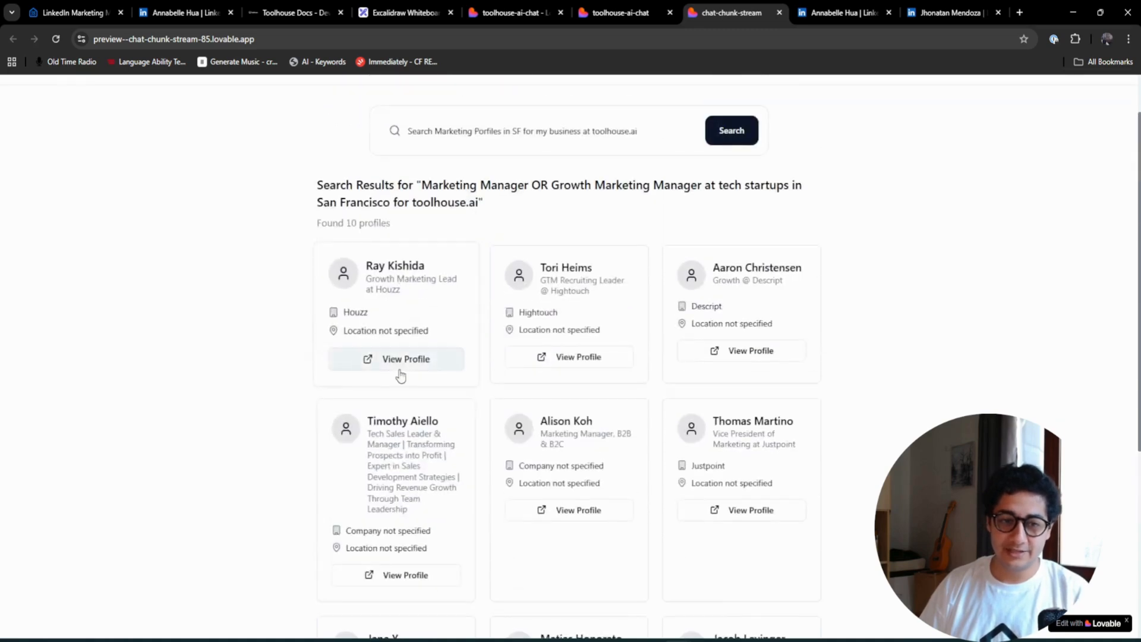
left_click(466, 365)
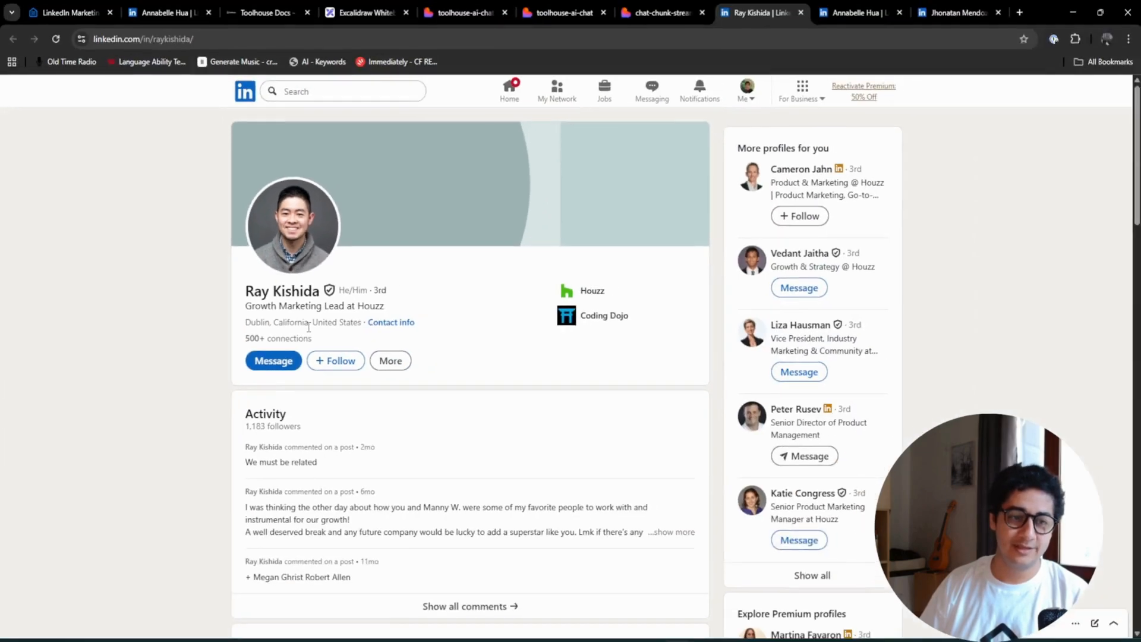
left_click_drag(264, 326, 291, 325)
double_click(286, 324)
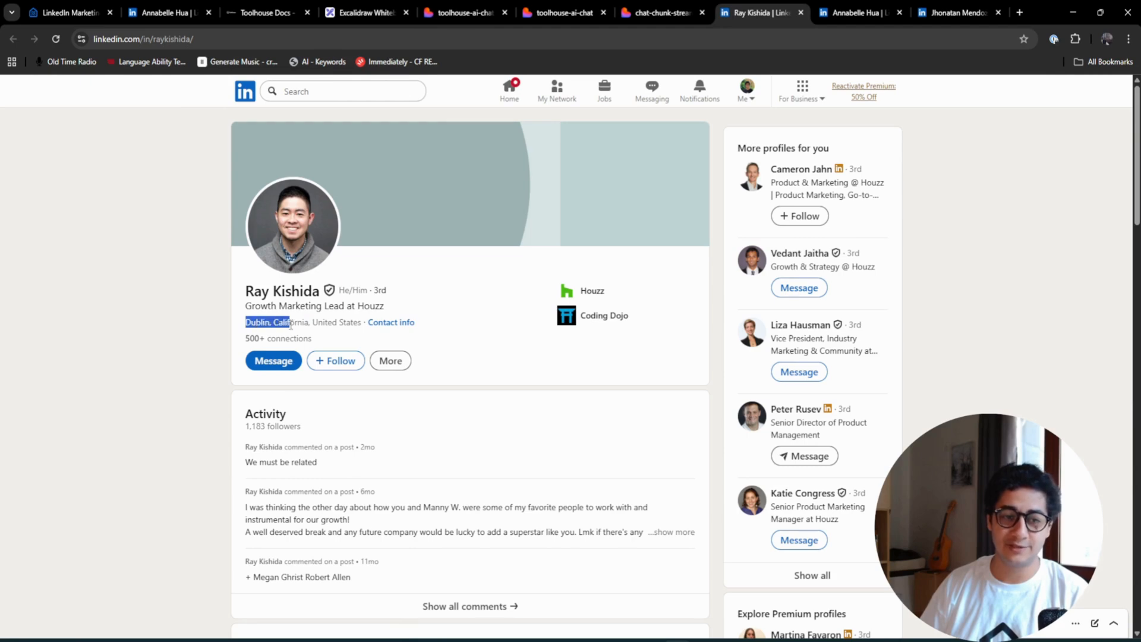
left_click(291, 325)
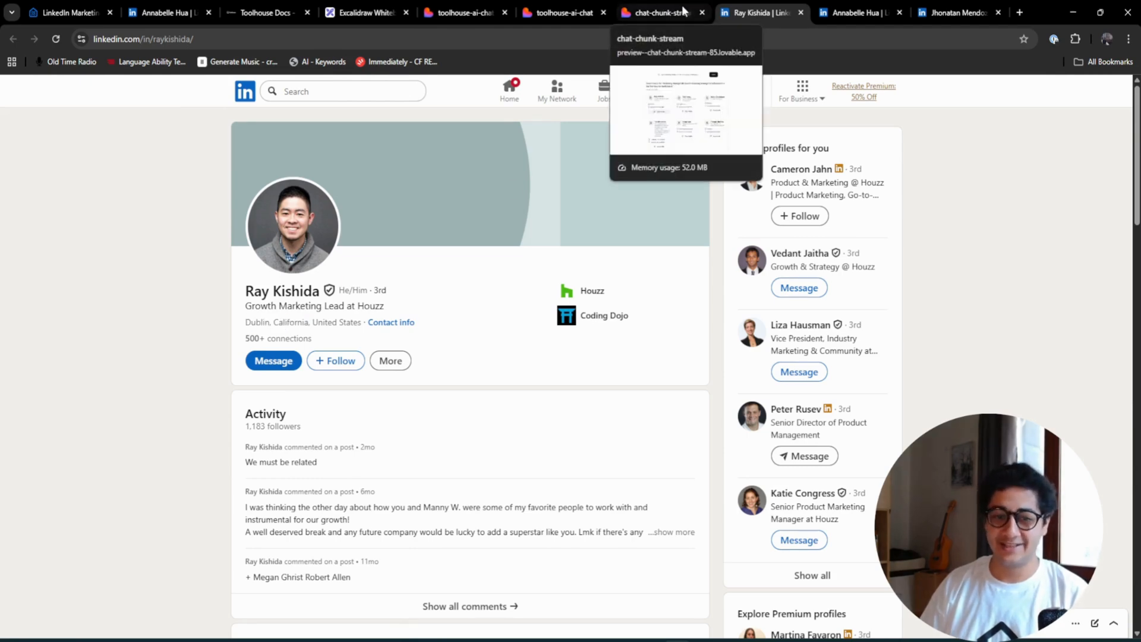
left_click(660, 13)
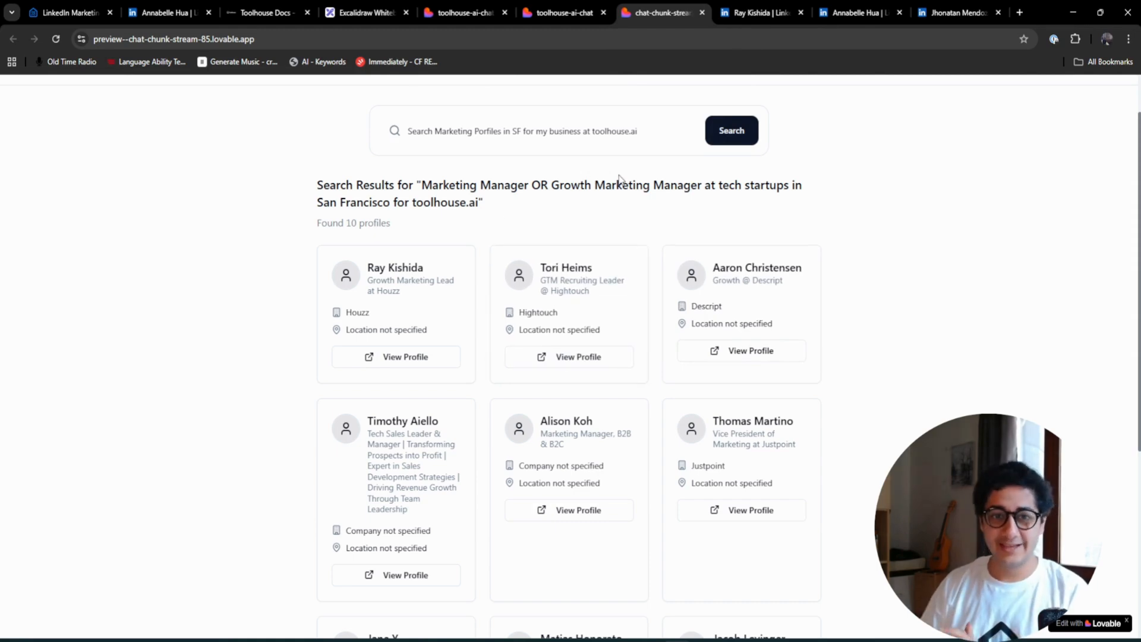
Switch to the agent in Toolhouse Agent Studio and review the JSON schema in the update prompt, highlighting its profile properties
left_click(75, 8)
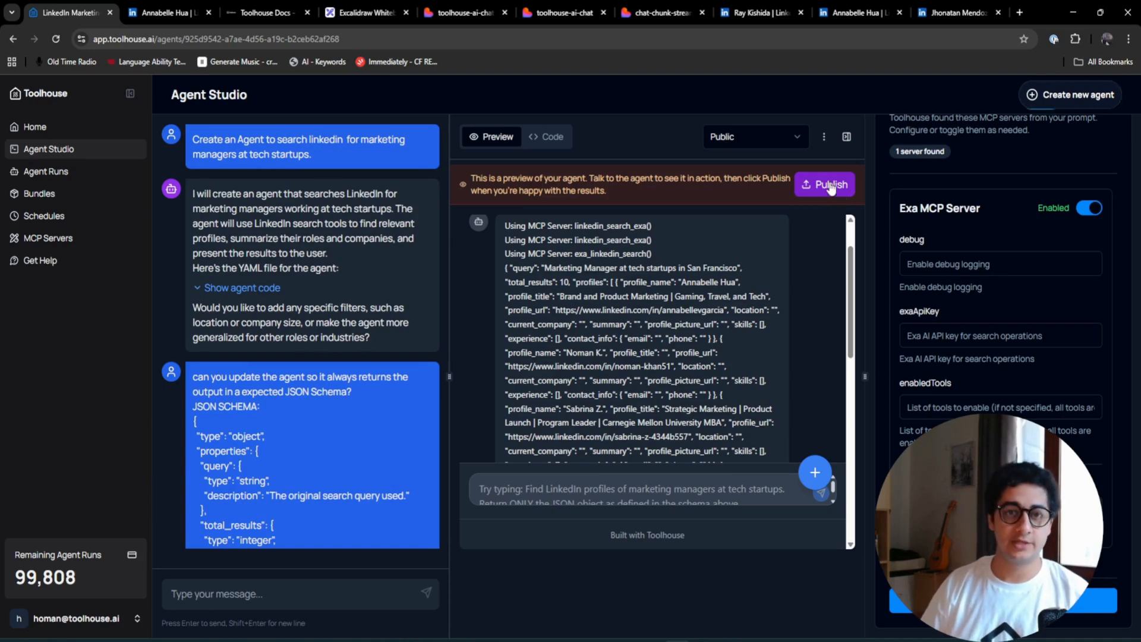
scroll(657, 295, "down", 2)
scroll(335, 306, "down", 1)
scroll(334, 306, "down", 2)
left_click_drag(193, 290, 327, 412)
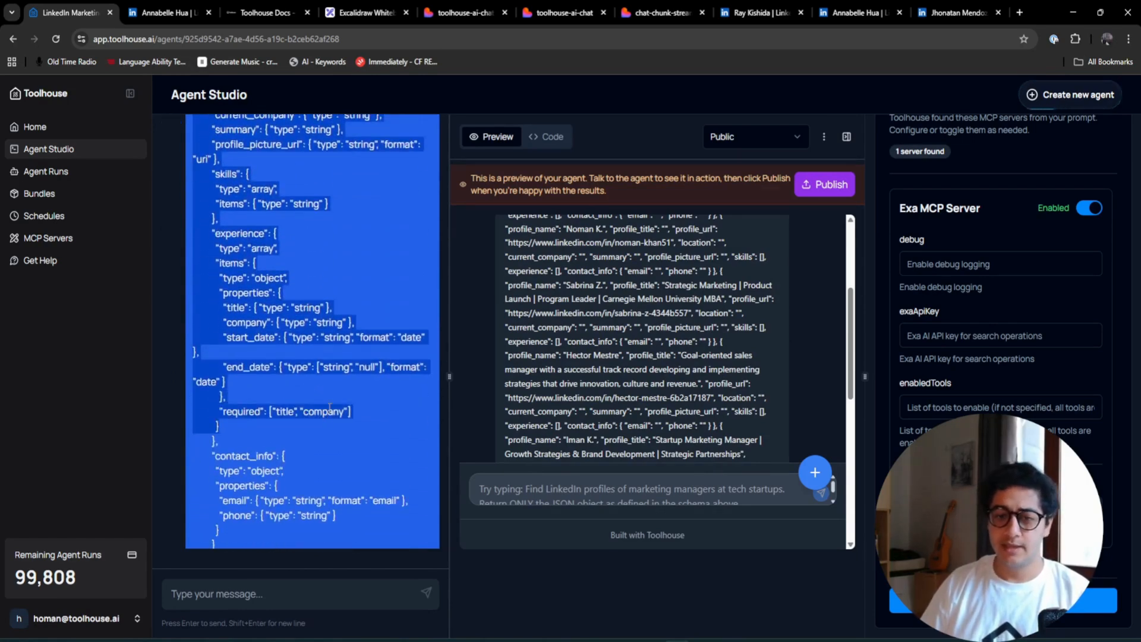
left_click(692, 283)
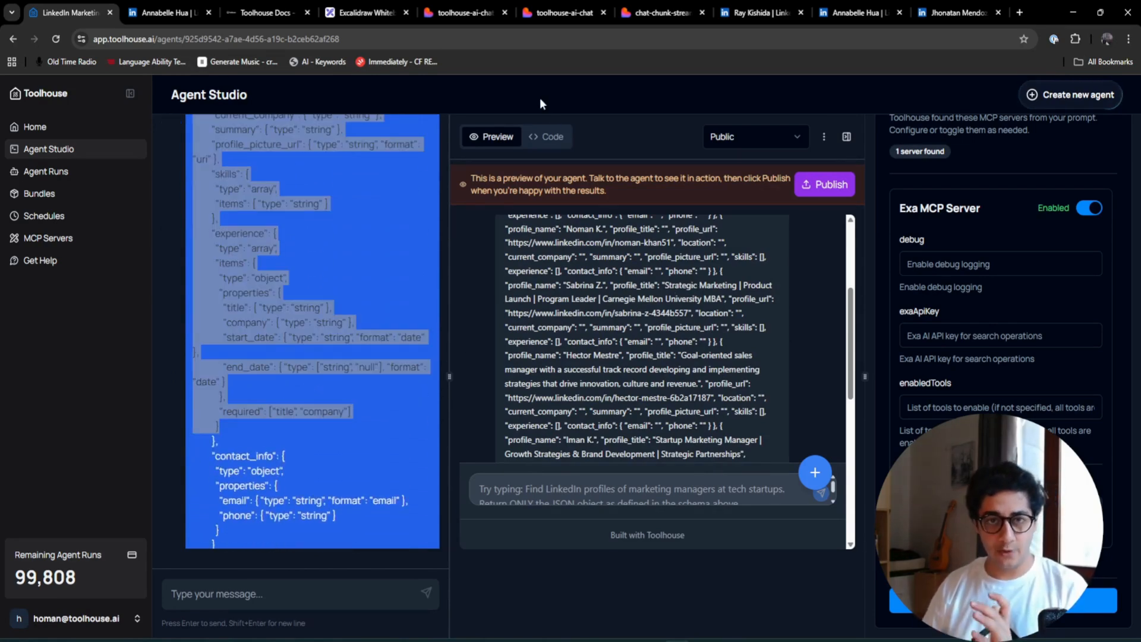